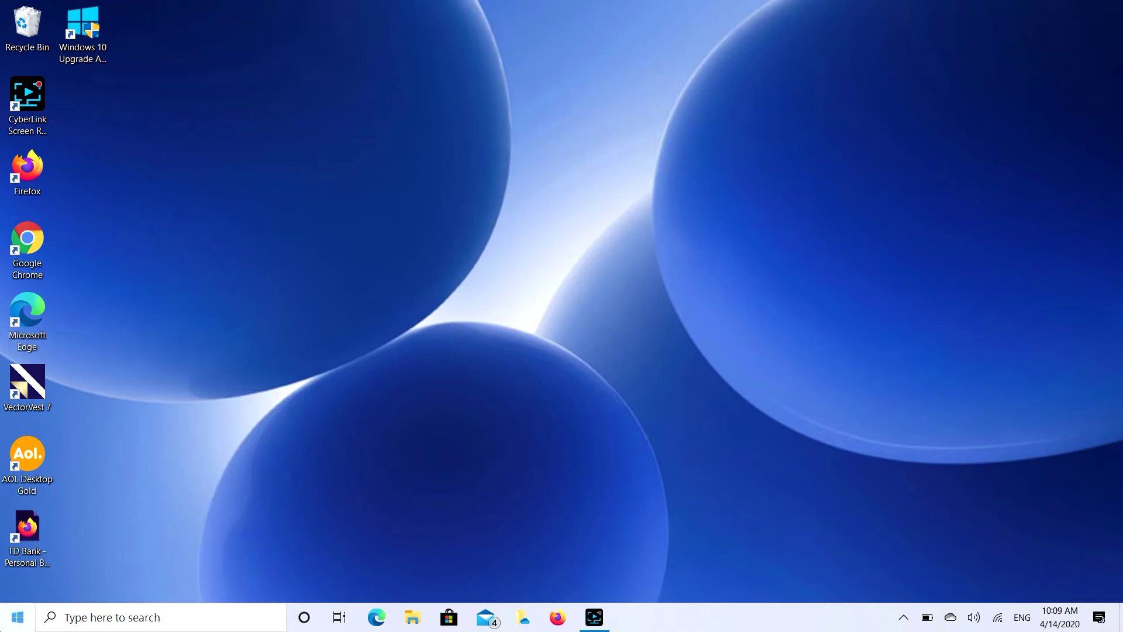
Open the Windows search panel from the taskbar search box.
{"action": "left_click", "coordinate": [130, 617]}
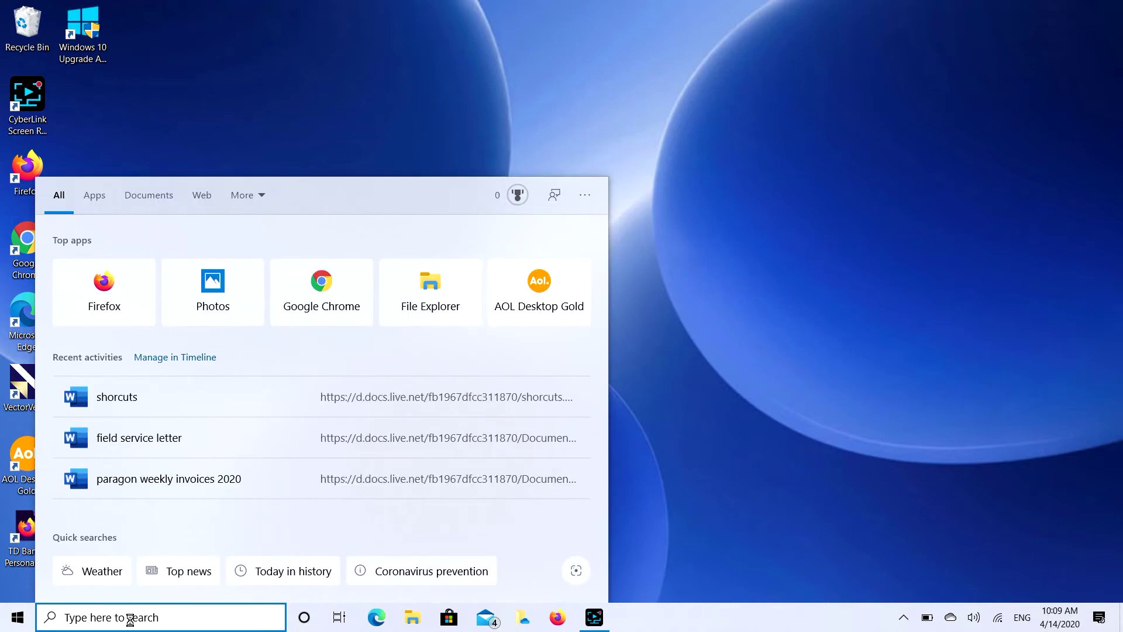
{"action": "type", "text": "Blue"}
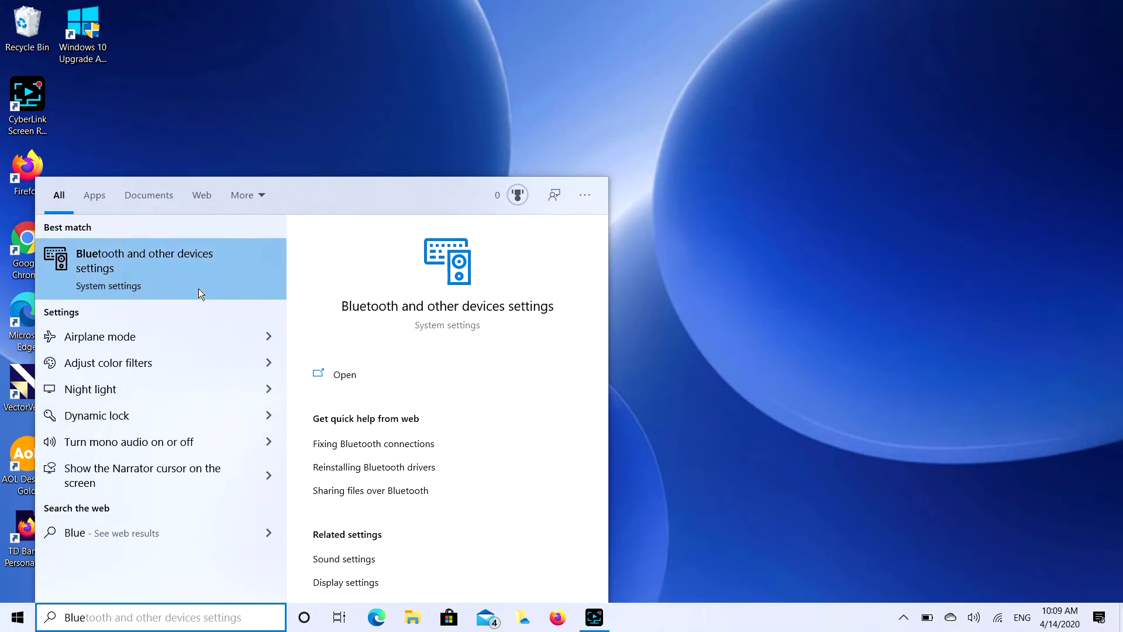
Open the 'Bluetooth and other devices settings' search result.
{"action": "left_click", "coordinate": [185, 282]}
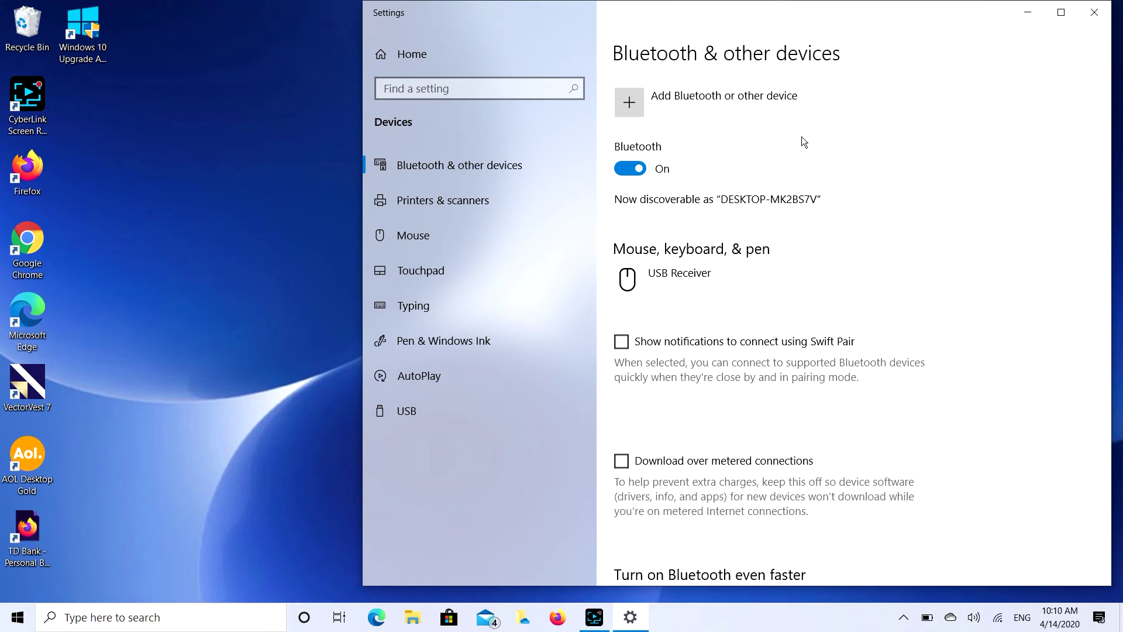
Add a Bluetooth device and select the discovered AirPods to connect.
{"action": "left_click", "coordinate": [638, 104]}
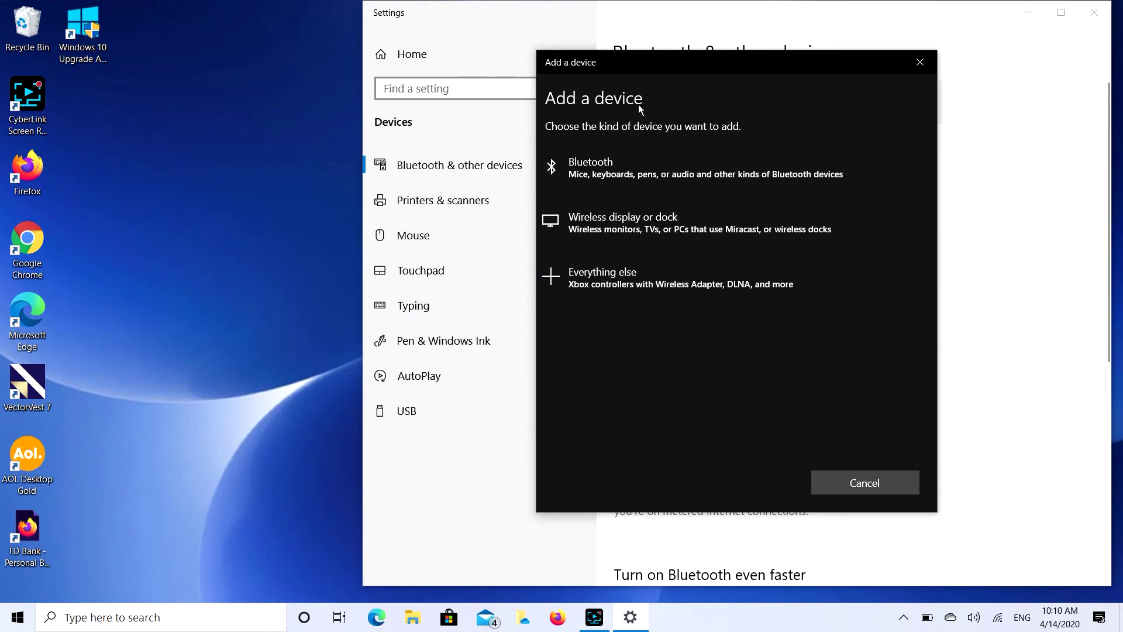
{"action": "left_click", "coordinate": [644, 169]}
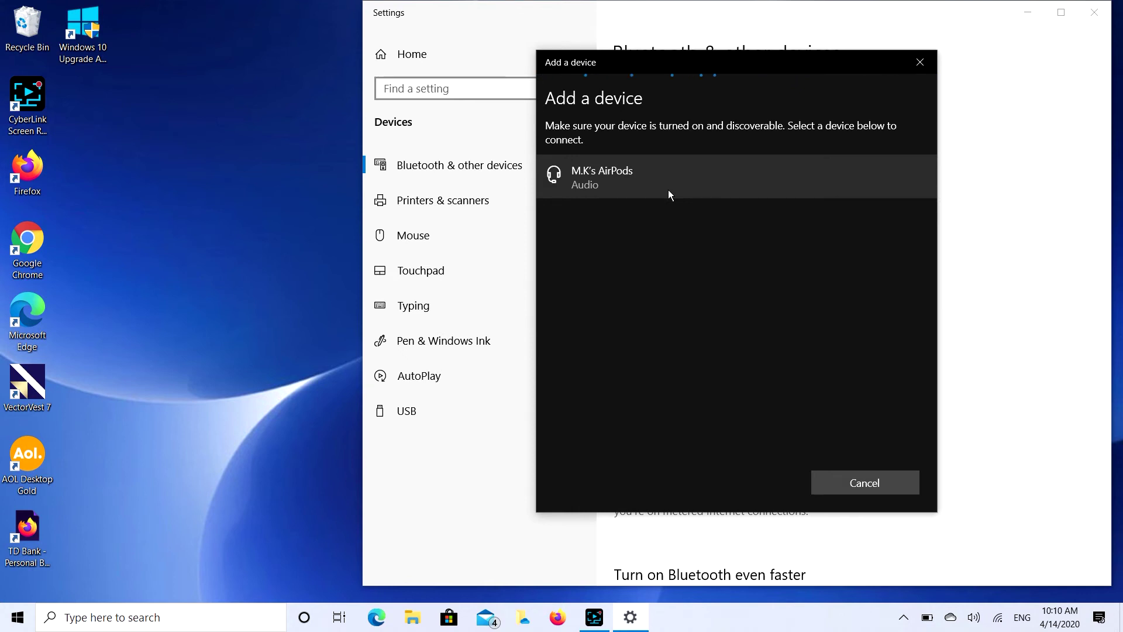
{"action": "left_click", "coordinate": [643, 182]}
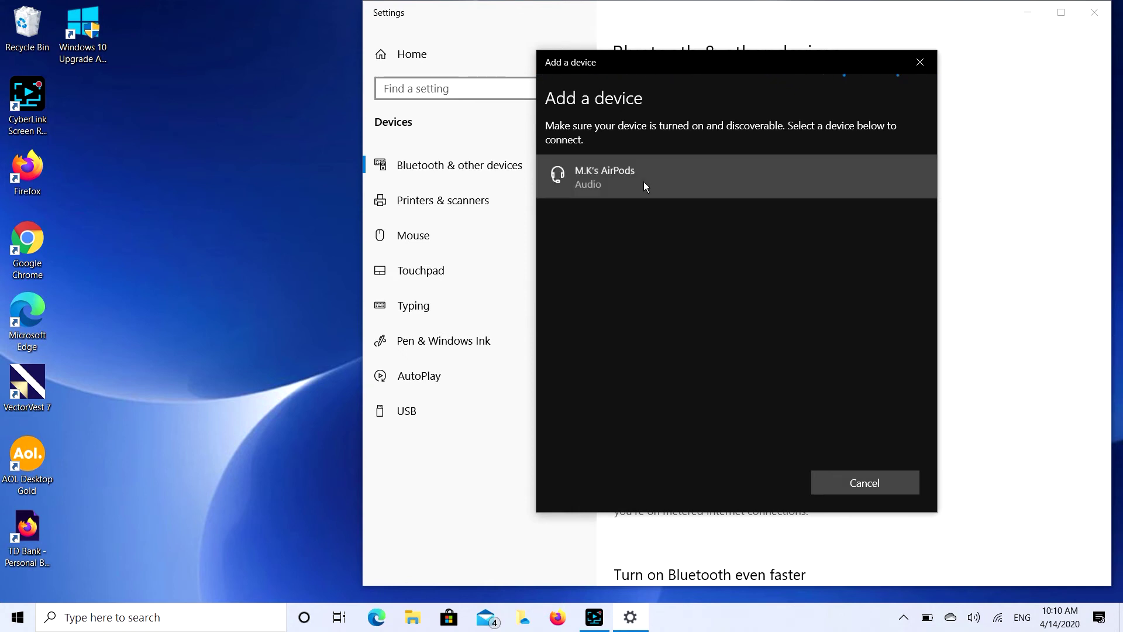